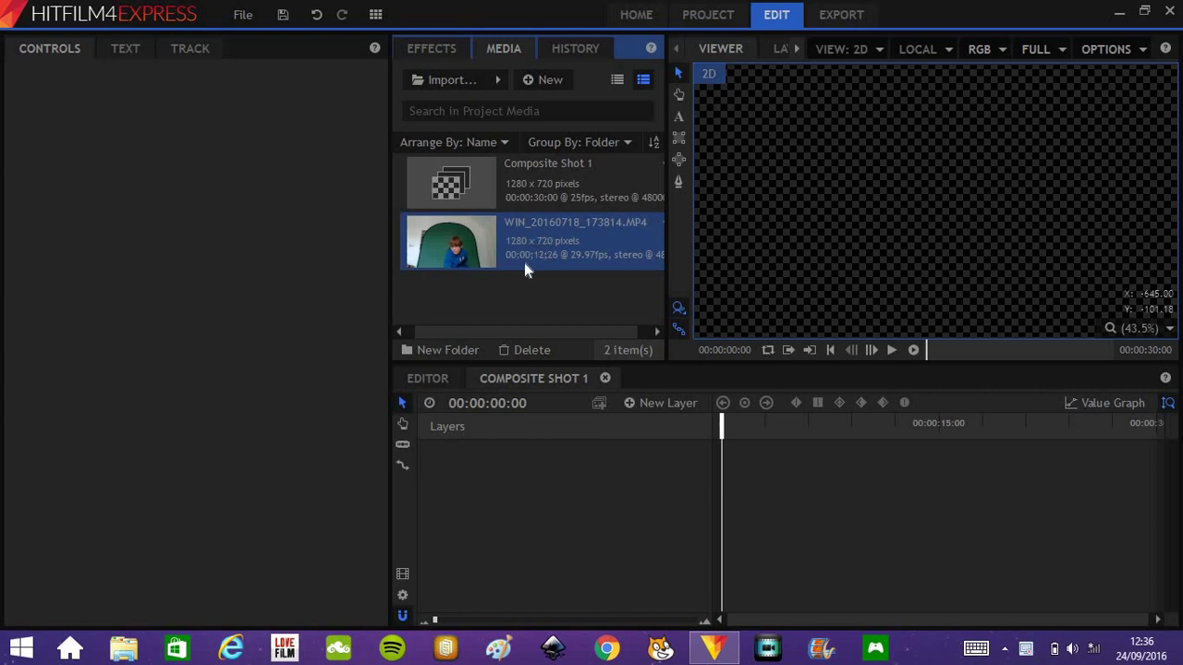
Add the WIN green-screen clip to Composite Shot 1 and trim it to 00:00:12:05.
left_click_drag(517, 249, 744, 511)
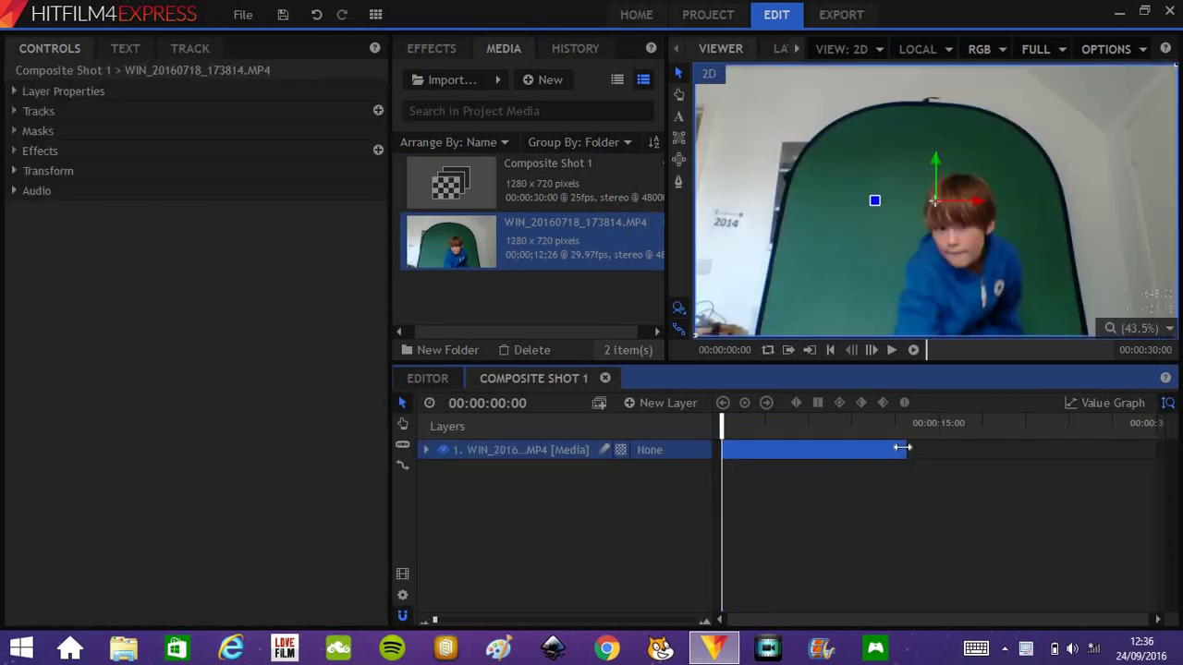
left_click_drag(905, 443, 639, 475)
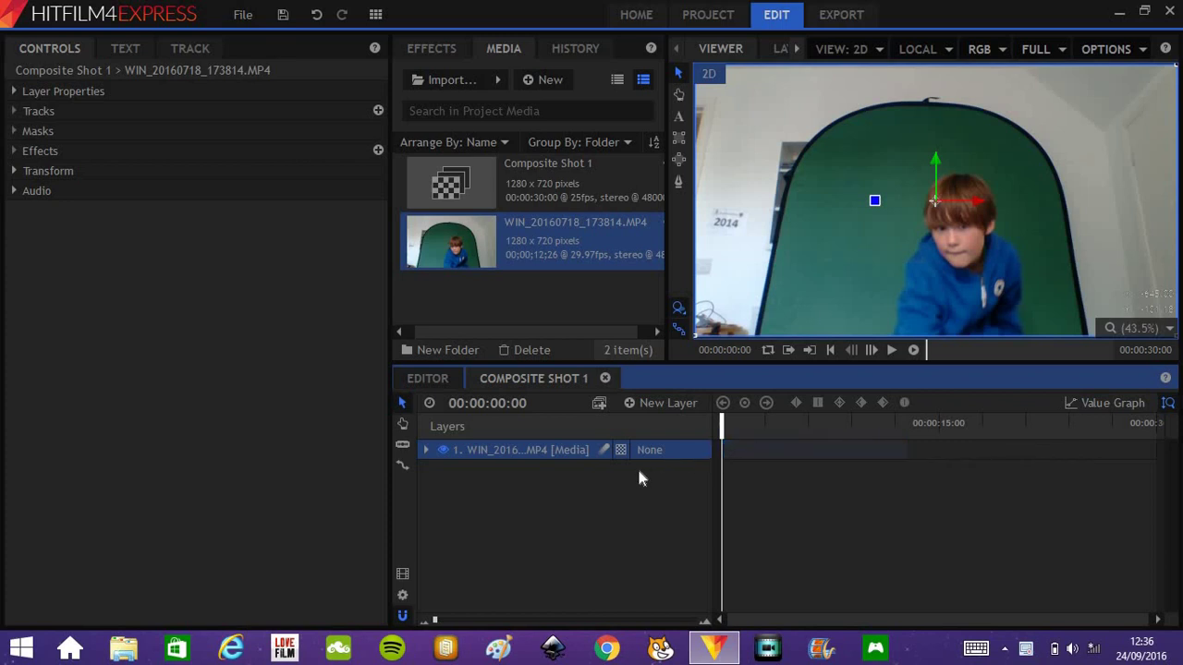
Apply the Keying category's Color Difference Key effect to the WIN clip layer.
left_click(443, 41)
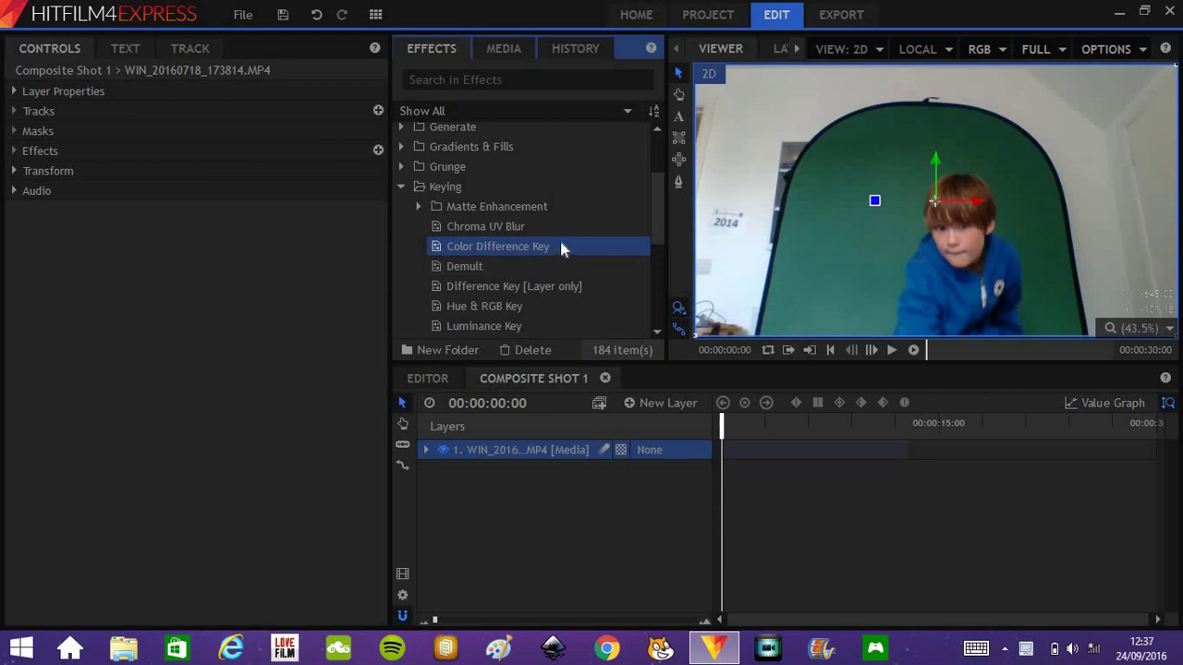
left_click(568, 453)
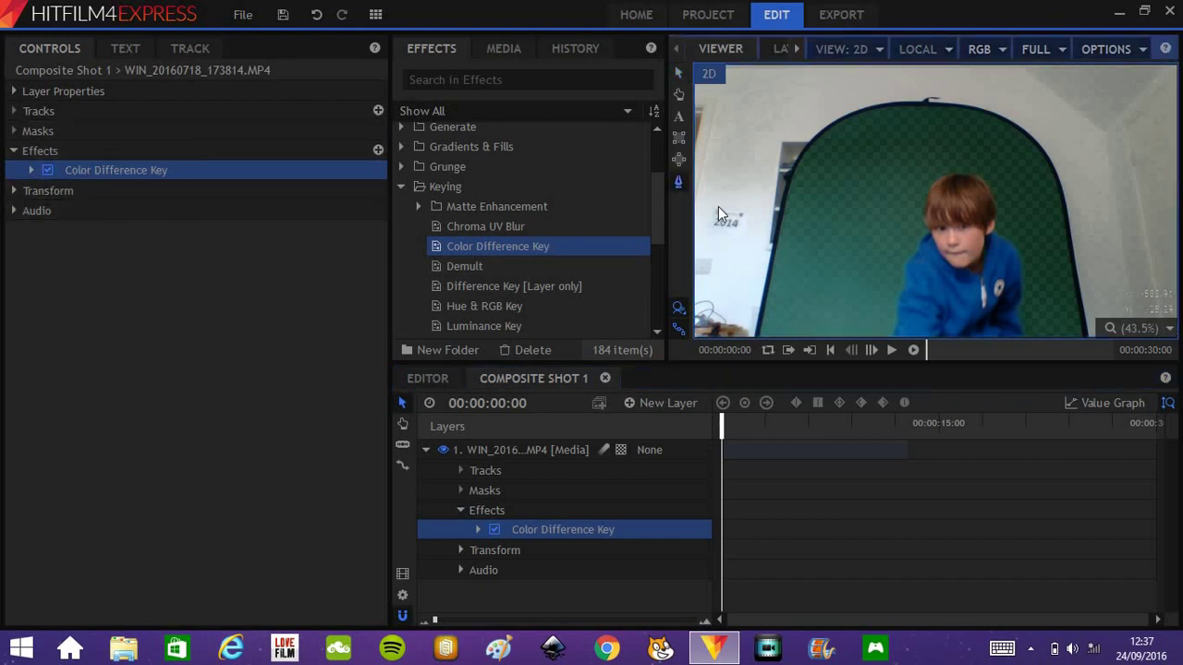
Draw a freehand mask around the boy, tracing the backdrop's top, sides and bottom, and close it.
left_click(818, 296)
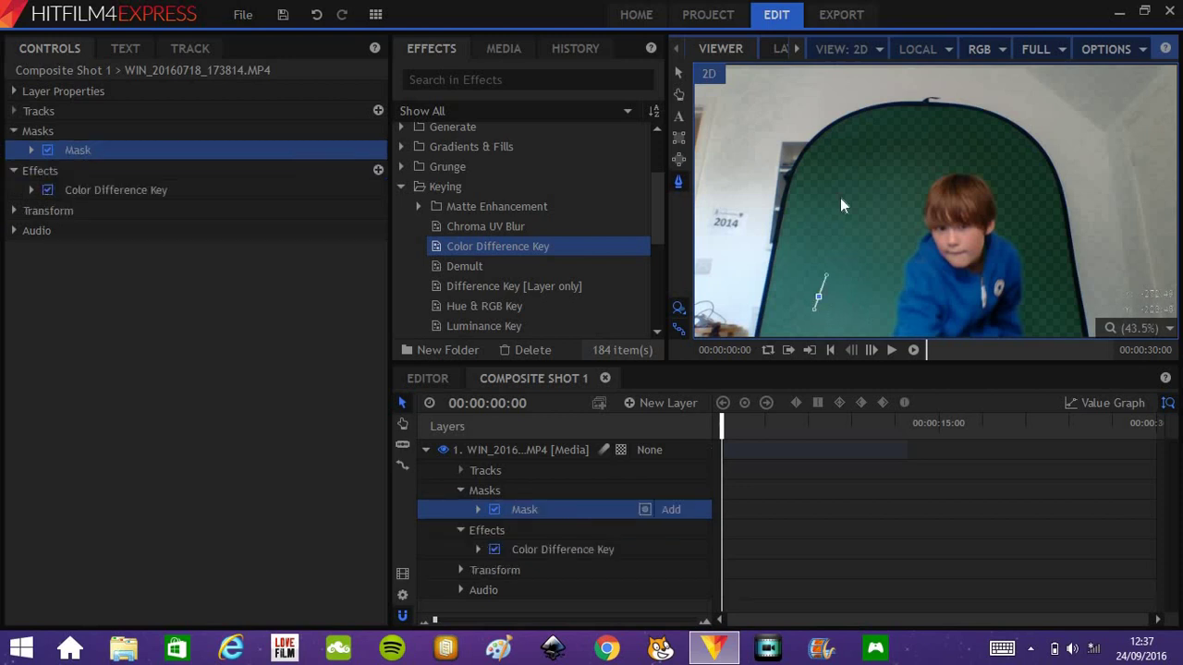
left_click(844, 189)
left_click(888, 153)
left_click(985, 145)
left_click(1029, 204)
left_click(1044, 270)
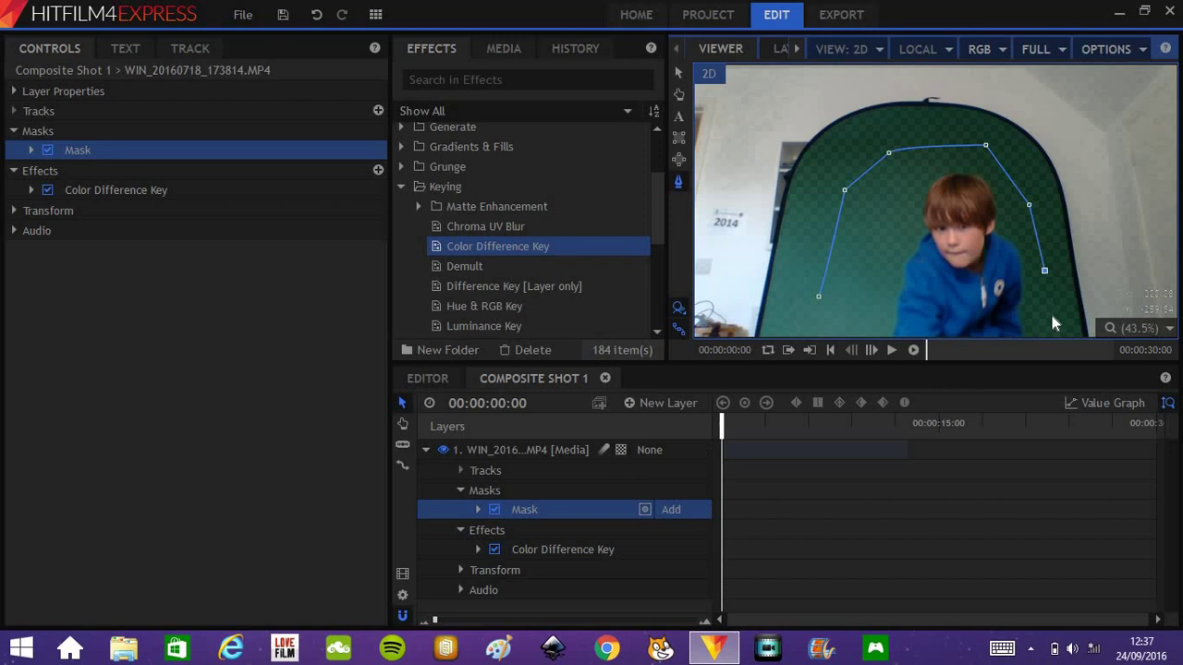
left_click(1047, 316)
left_click(1054, 351)
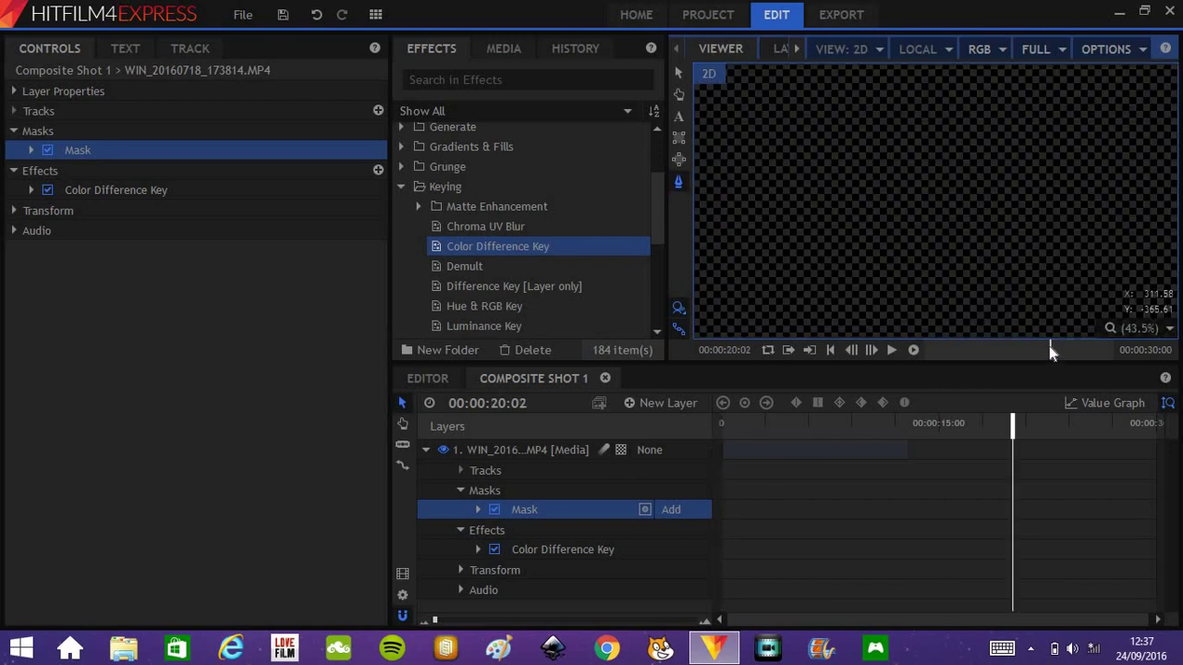
left_click_drag(1017, 434, 661, 419)
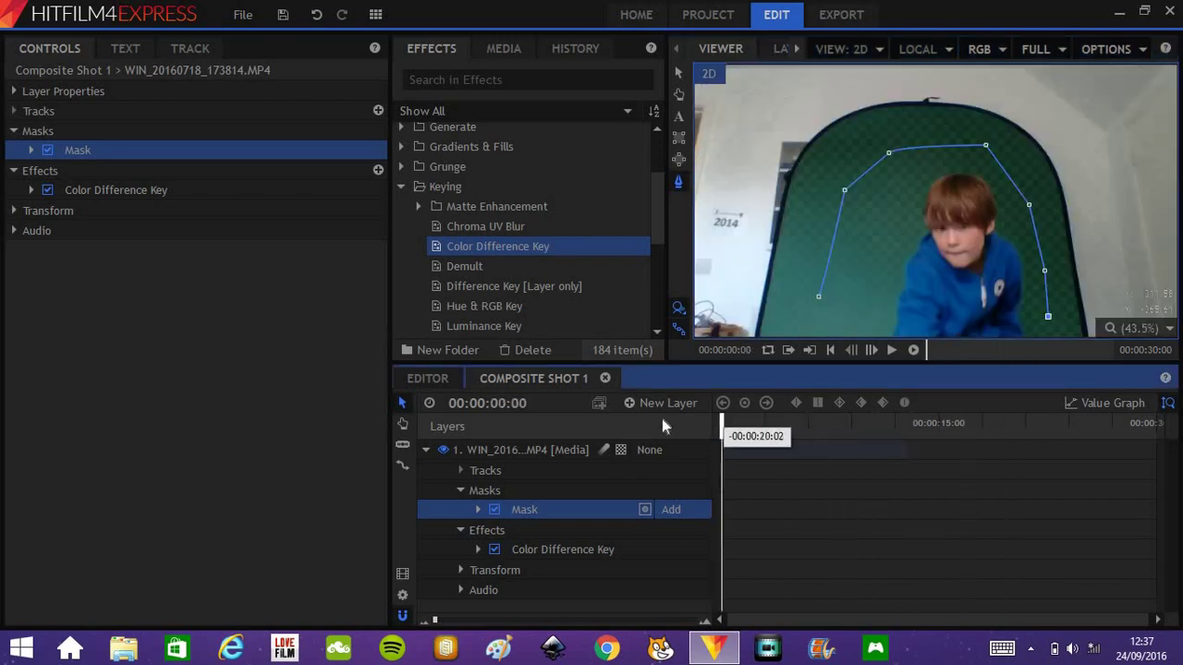
left_click(1041, 324)
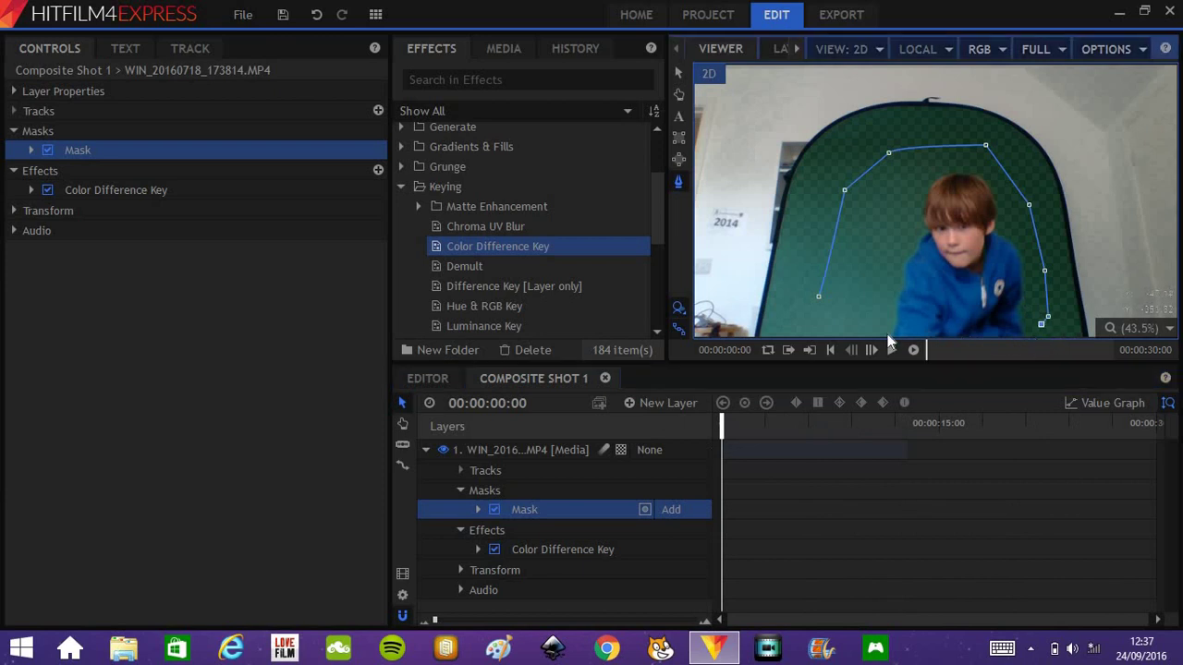
left_click(814, 320)
left_click(819, 298)
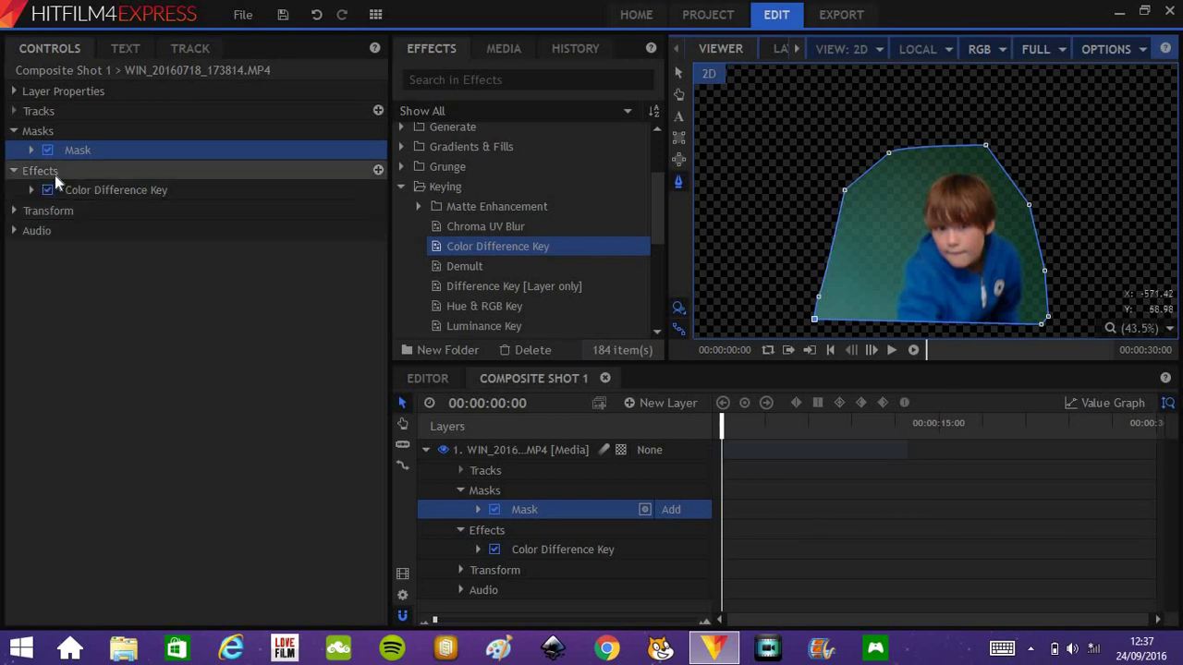
Raise the Color Difference Key's Min value to 1.00 to remove the green backdrop.
left_click(29, 188)
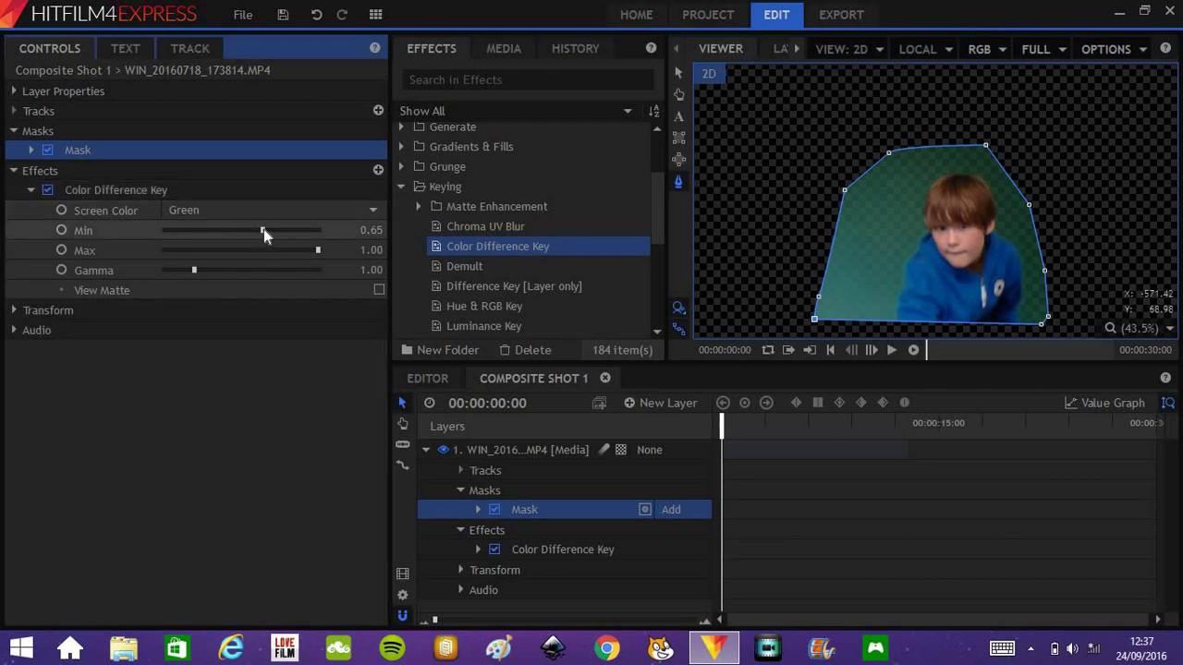
left_click_drag(263, 229, 322, 232)
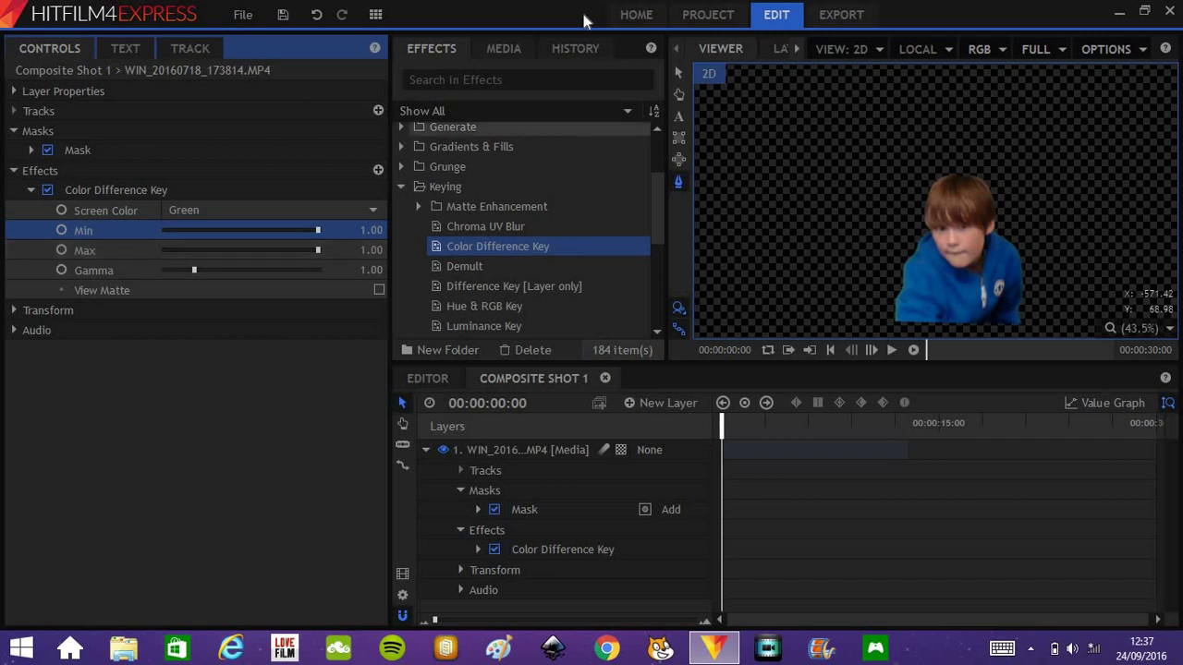
left_click(679, 73)
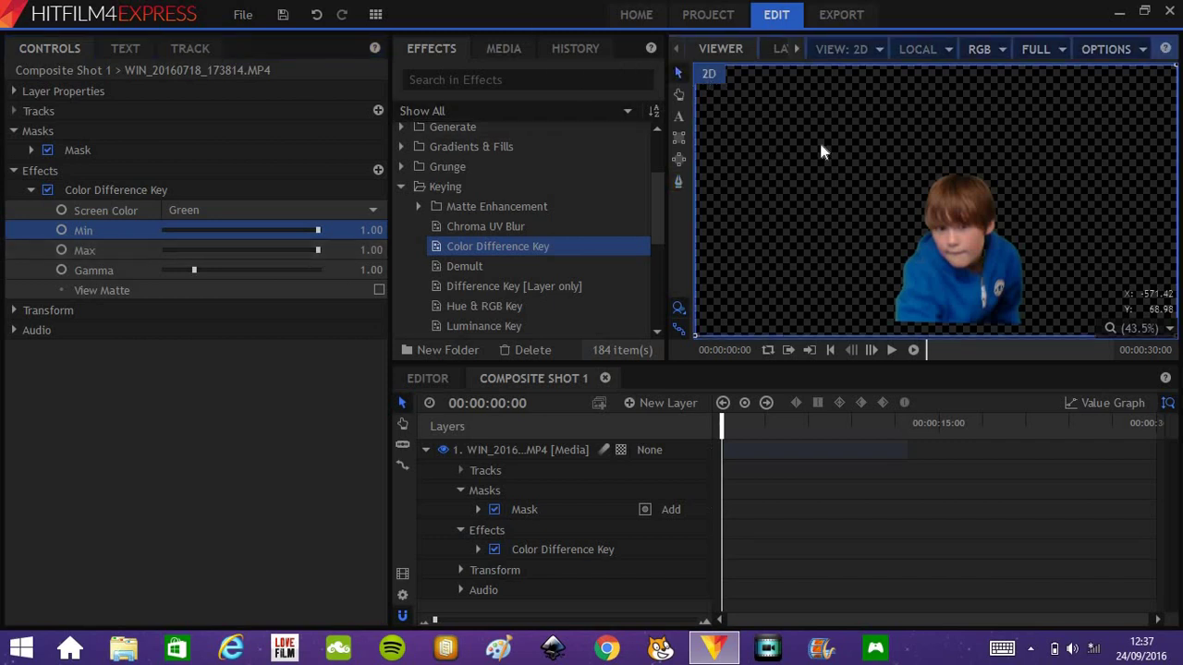
Nudge the boy's layer slightly left and down, then check View Matte and switch it off.
left_click(960, 246)
mouse_move(960, 270)
left_mouse_down()
mouse_move(954, 253)
mouse_move(953, 285)
left_mouse_up()
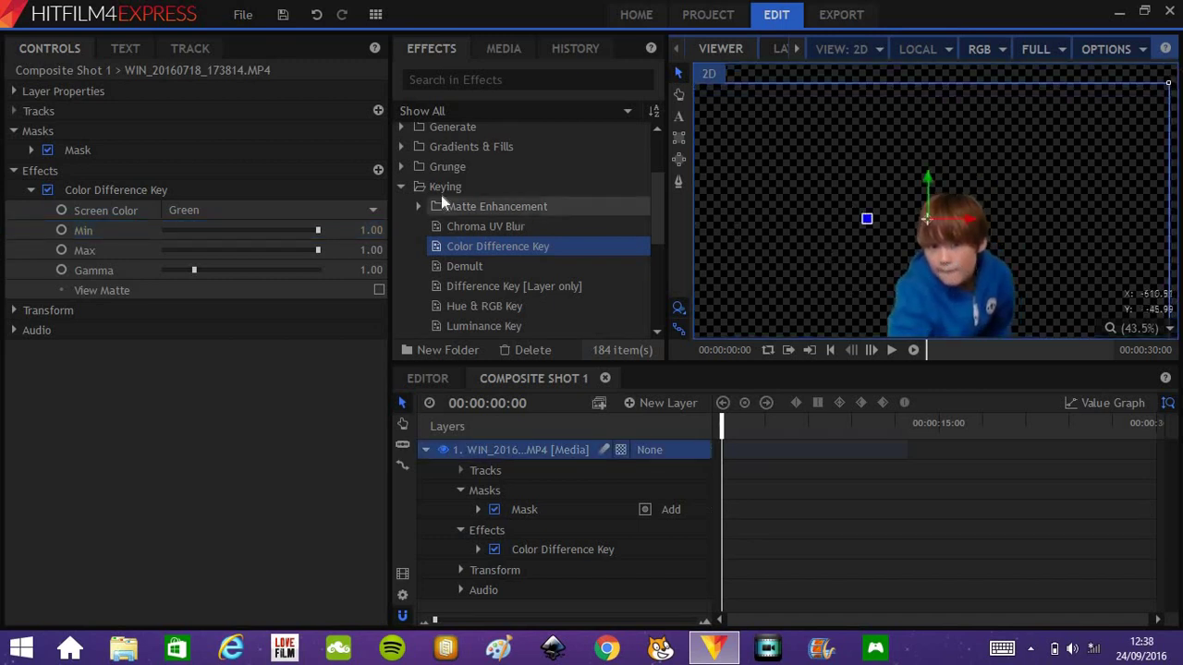
left_click(380, 289)
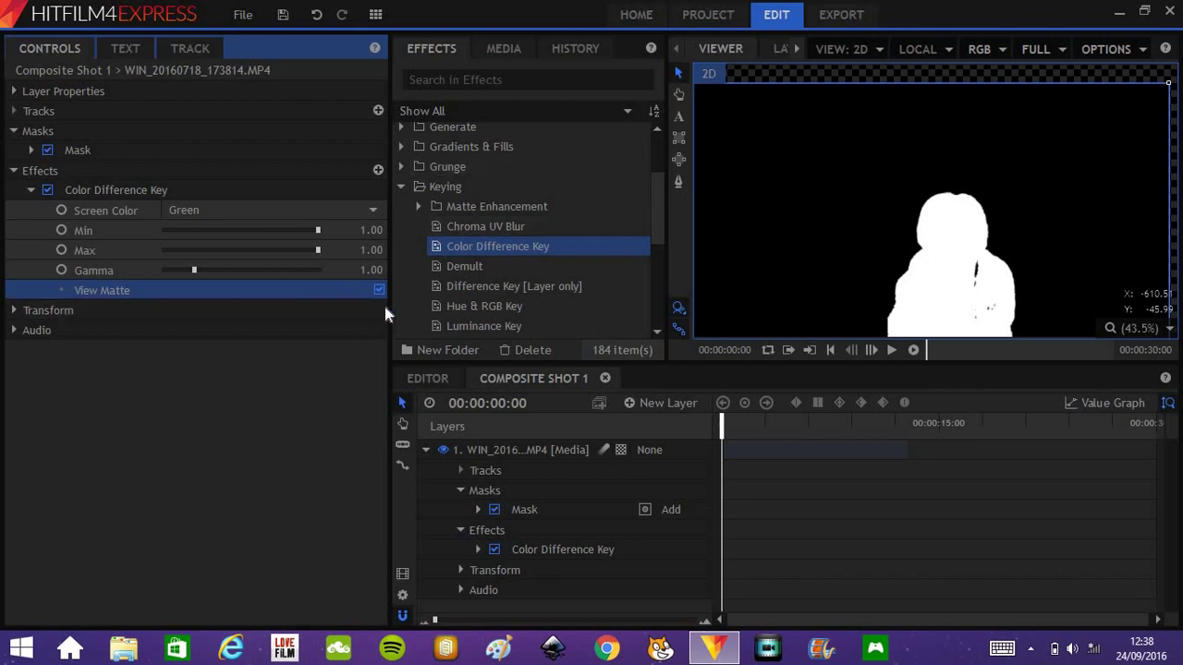
left_click(378, 290)
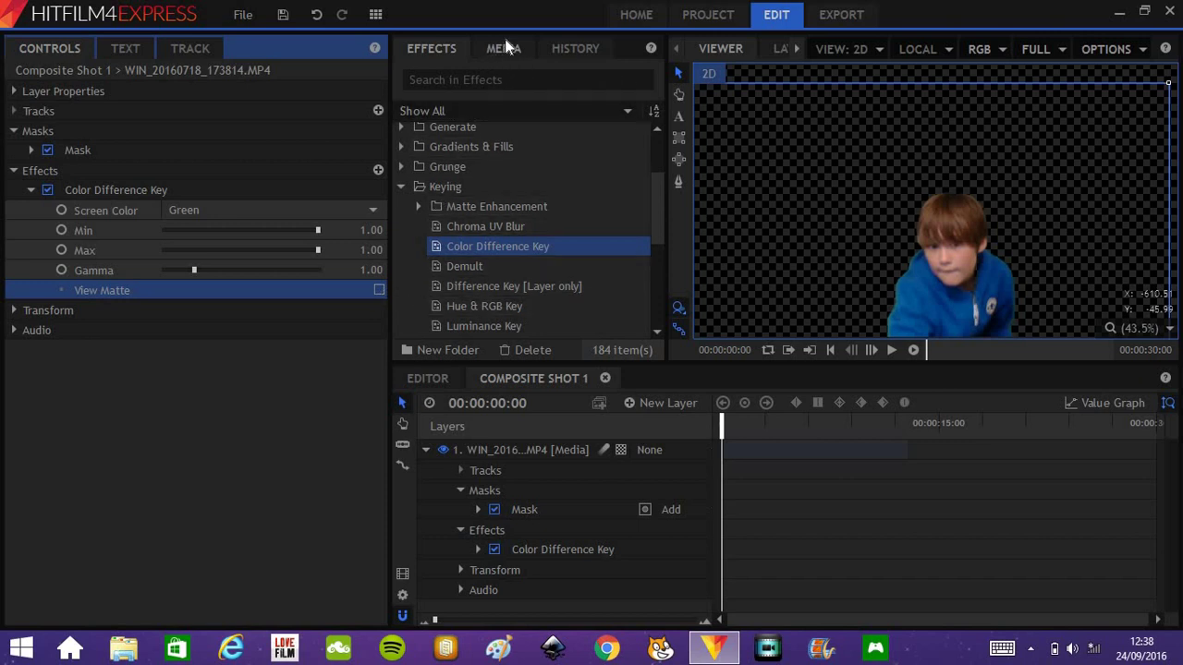
Import the white Untitled.png image from Camera Roll into the project media.
left_click(505, 46)
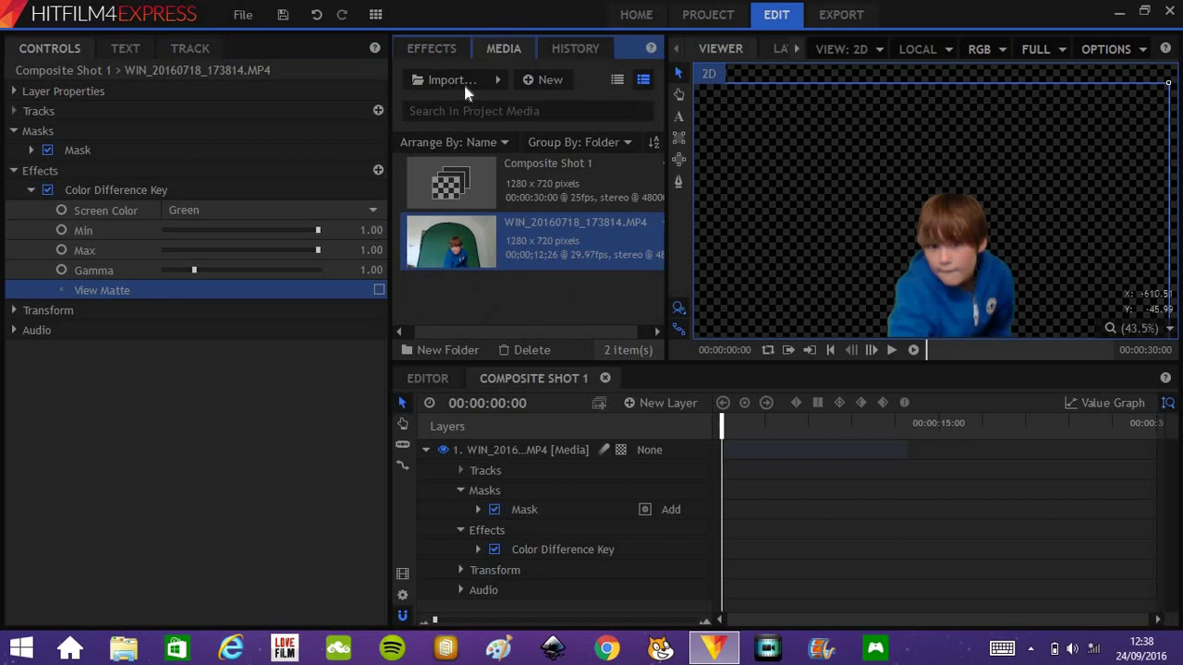
left_click(465, 88)
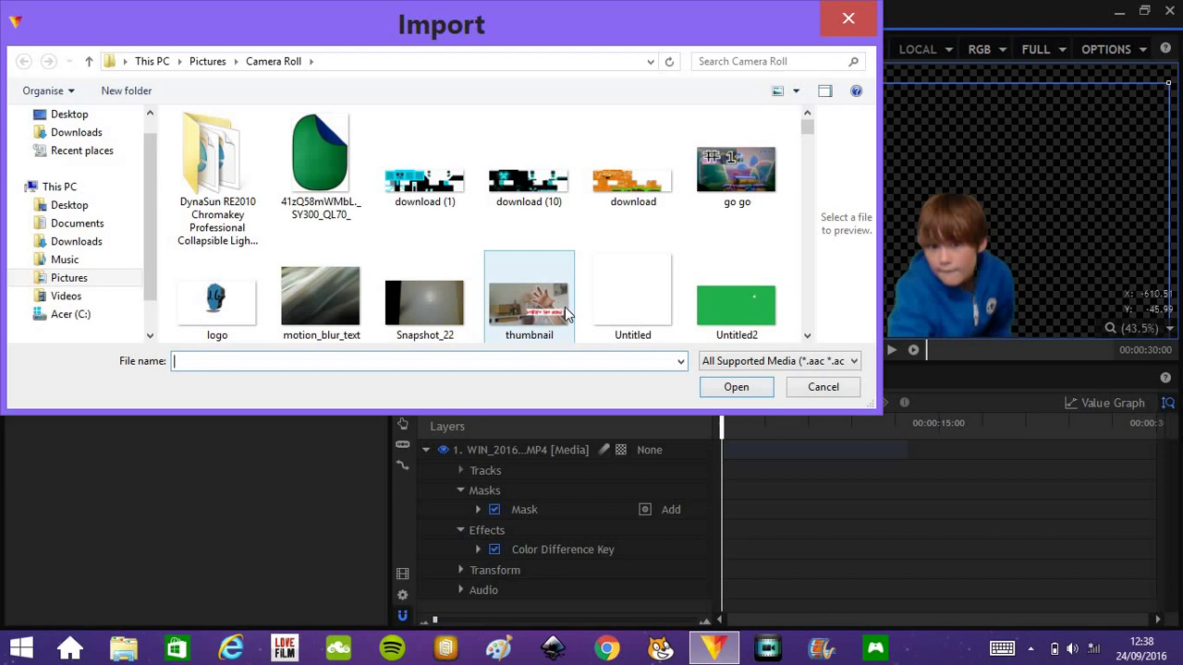
left_click(630, 282)
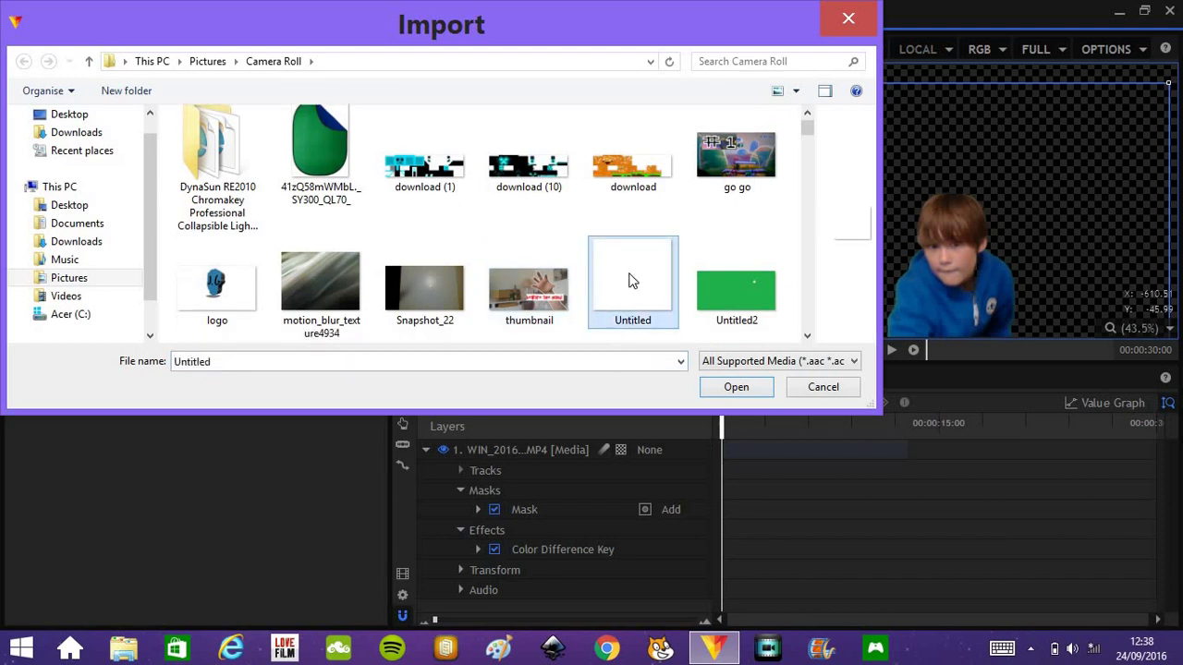
left_click(719, 389)
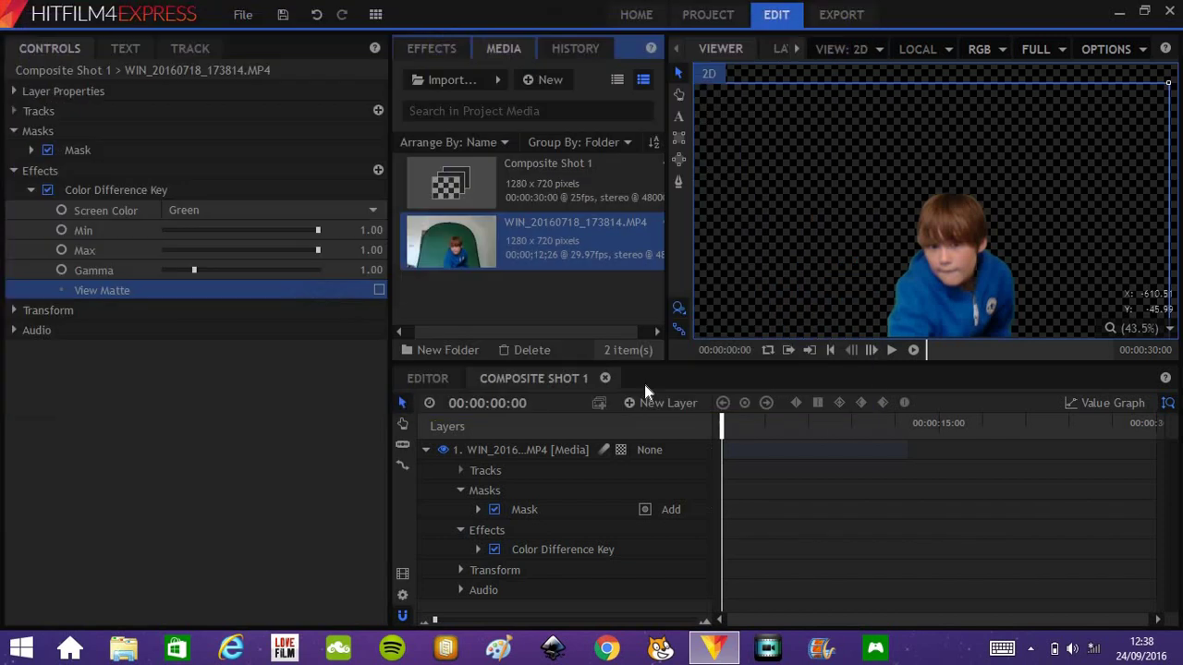
Place Untitled.png as layer 2 beneath the WIN clip, undoing a slip to restore it.
left_click(426, 450)
left_click_drag(481, 230, 565, 479)
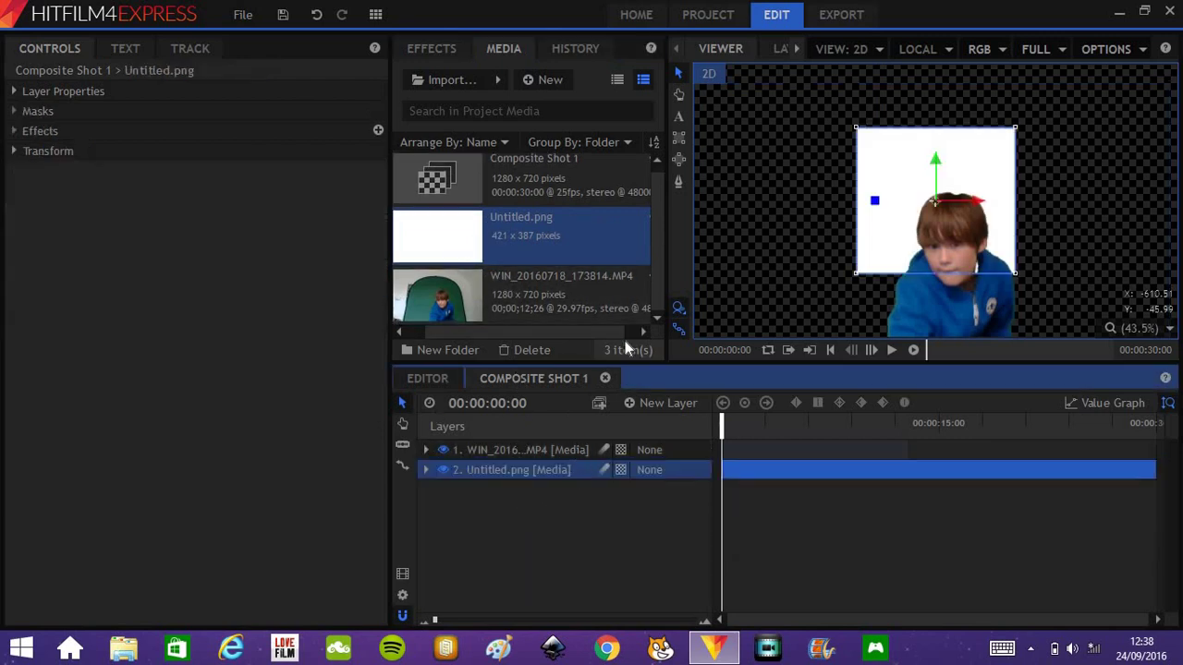
left_click(851, 272)
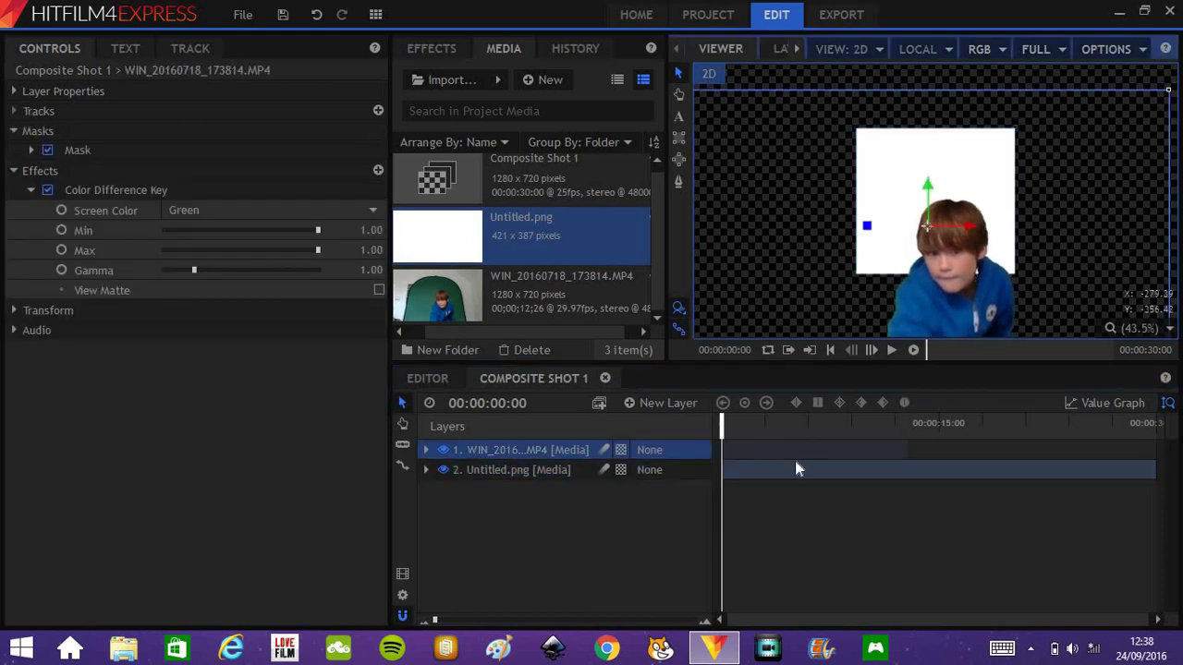
left_click(741, 472)
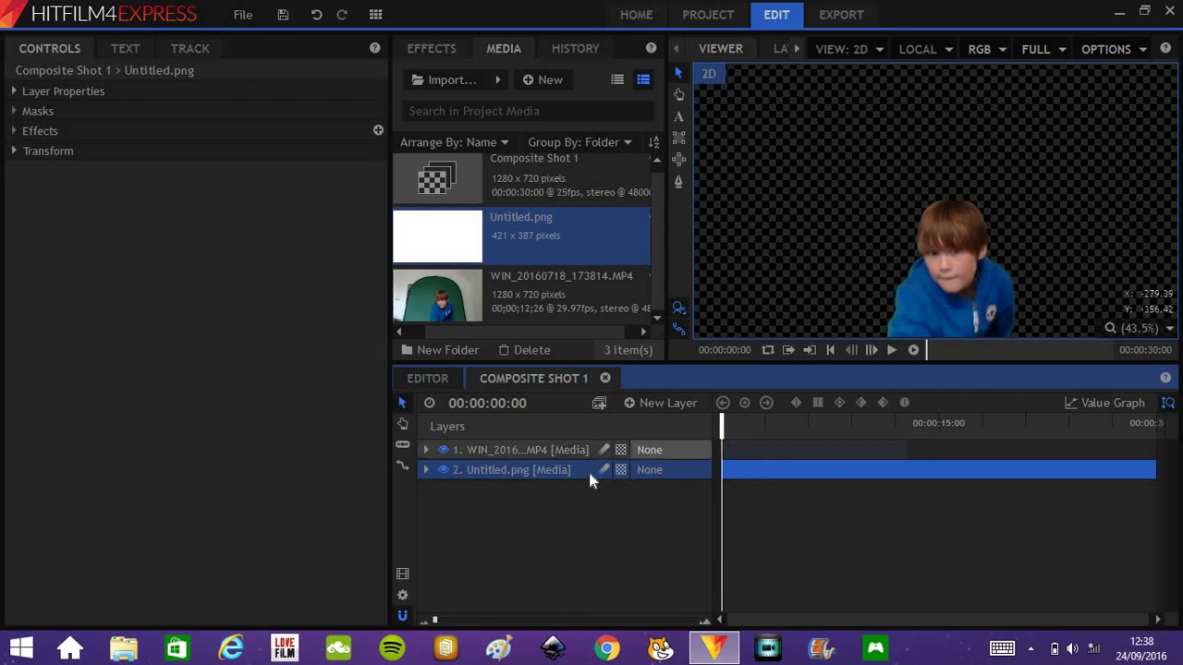
left_click(531, 451)
left_click(537, 471)
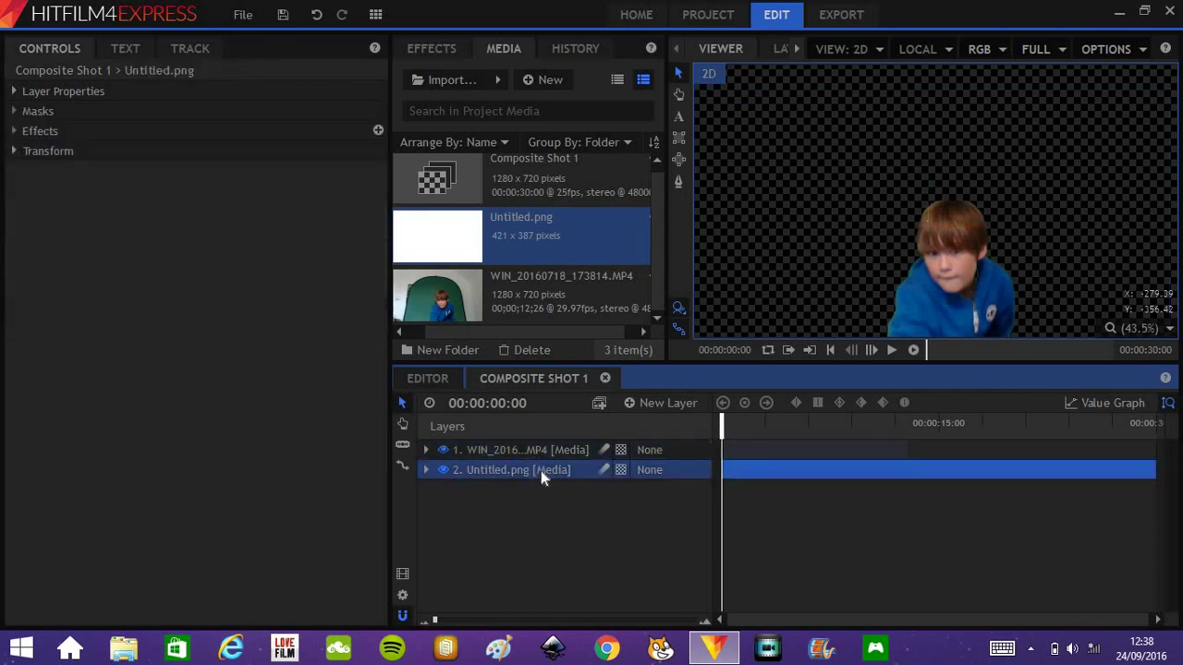
left_click(316, 14)
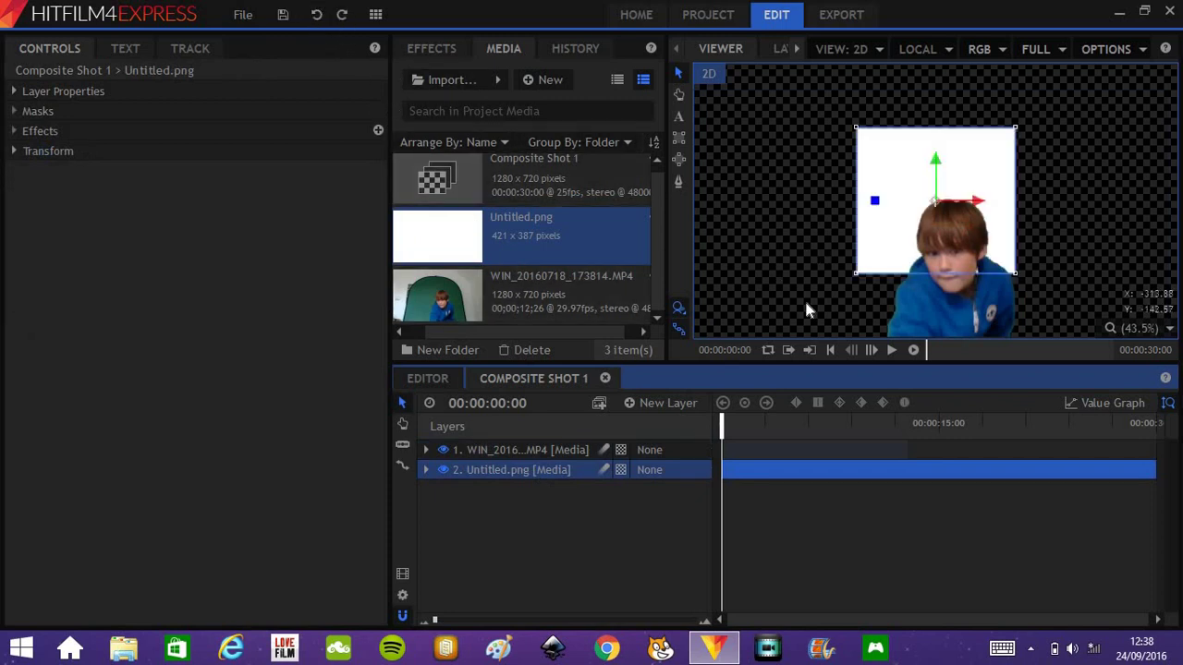
left_click(855, 275)
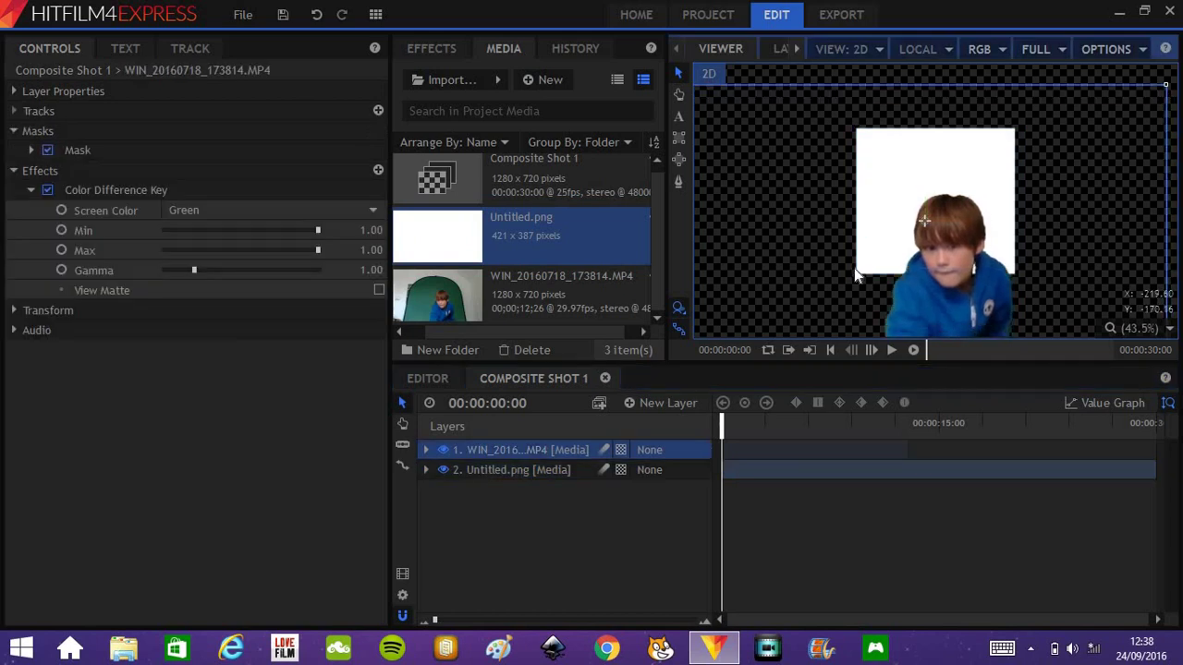
left_click(739, 470)
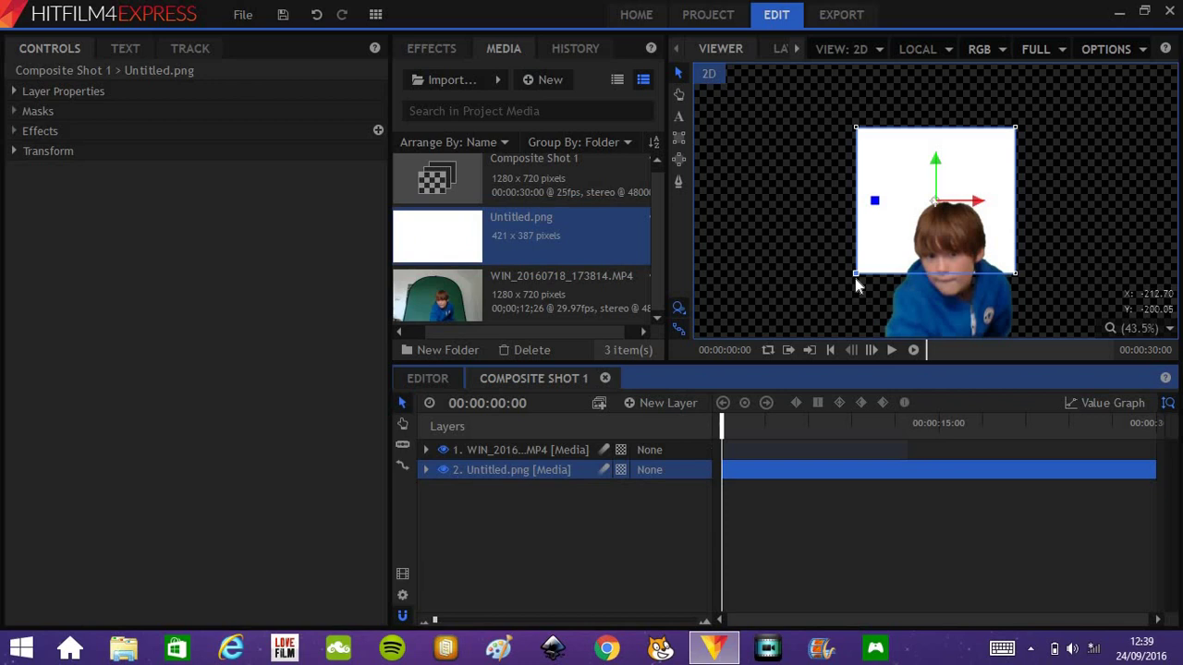
Scale Untitled.png from its bottom-left corner until the white fills the whole frame.
left_click_drag(855, 273, 651, 435)
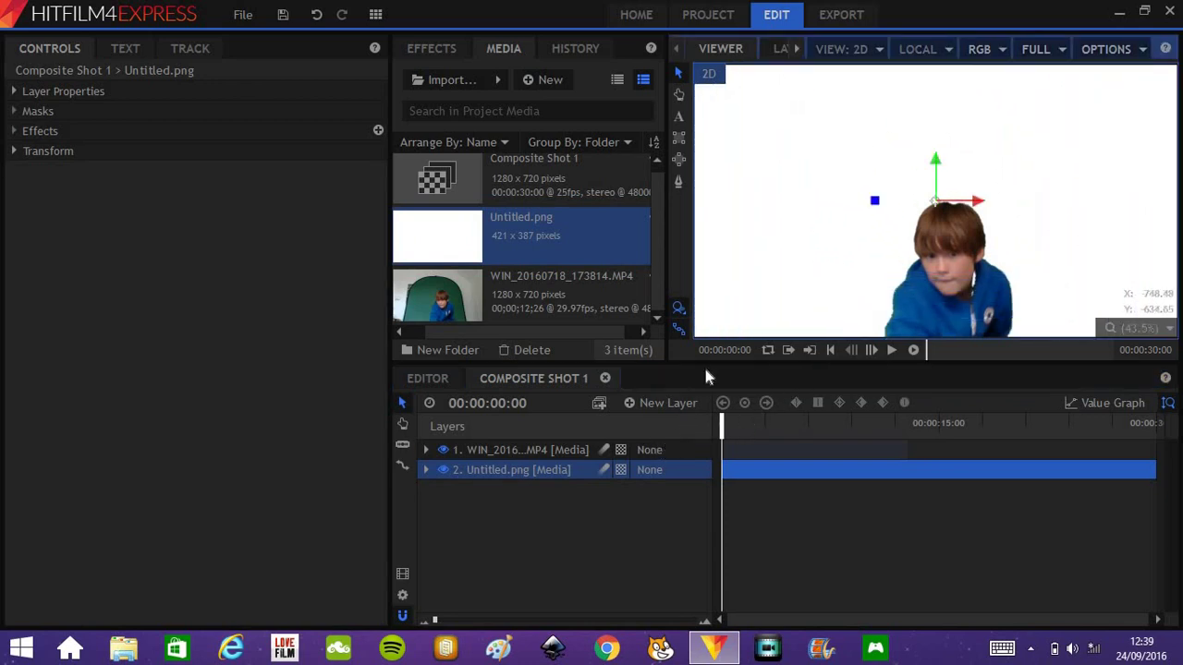